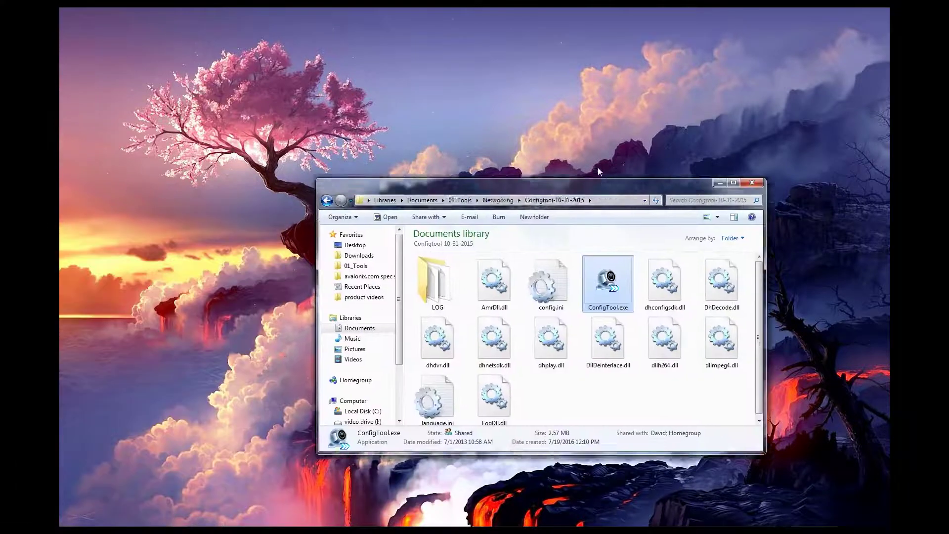
Move the Configtool-10-31-2015 Explorer window higher on the desktop
left_click_drag(598, 168, 595, 122)
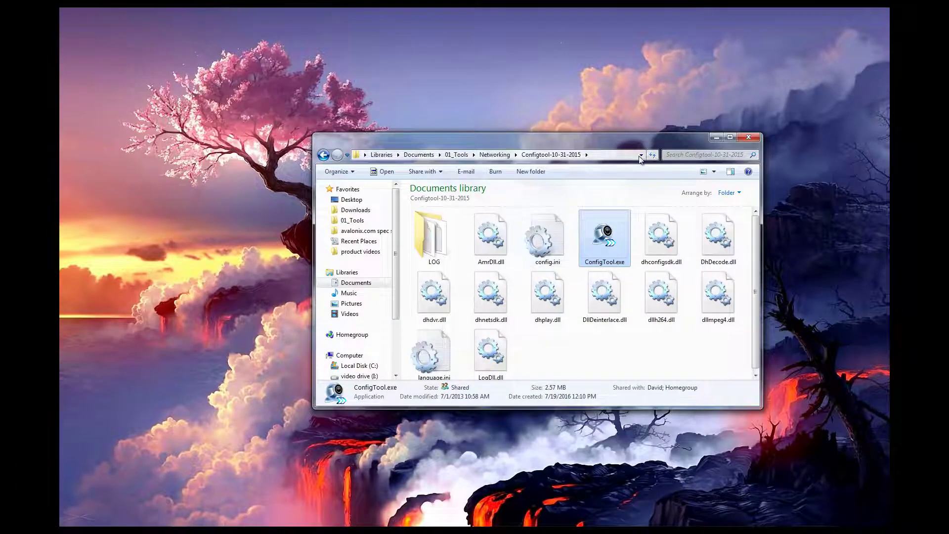
Launch ConfigTool.exe, minimize Explorer and select the camera at 10.1.1.65
double_click(608, 242)
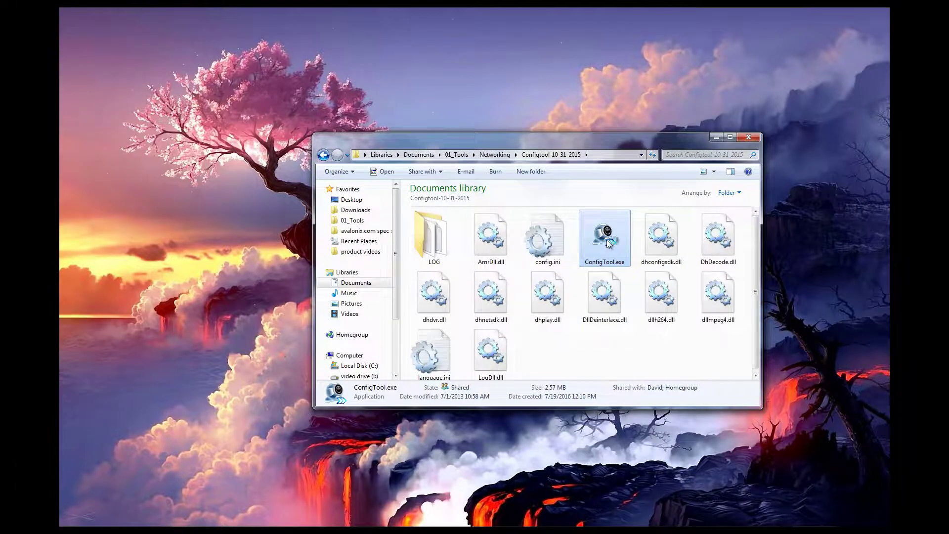
left_click(710, 139)
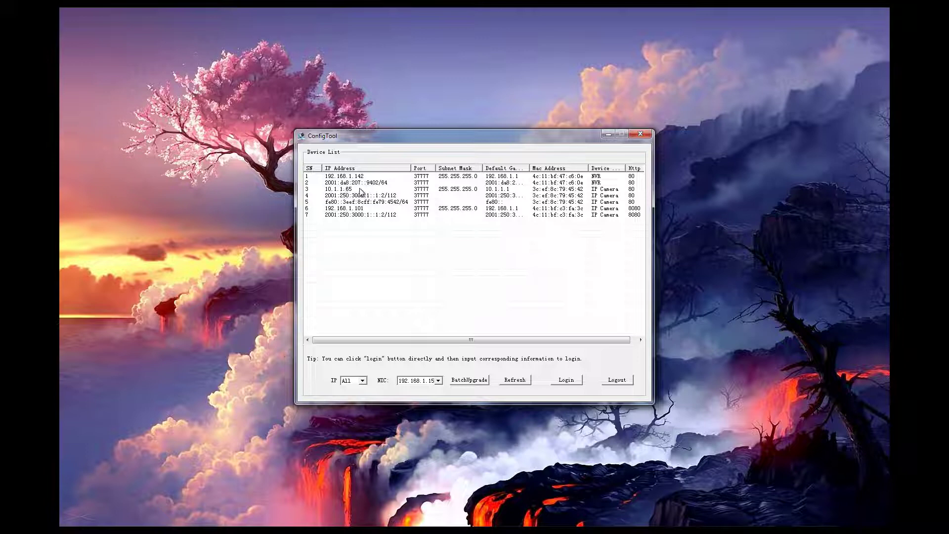
left_click(360, 192)
Open the login for camera 10.1.1.65 and fill in the user name and password
left_click(336, 185)
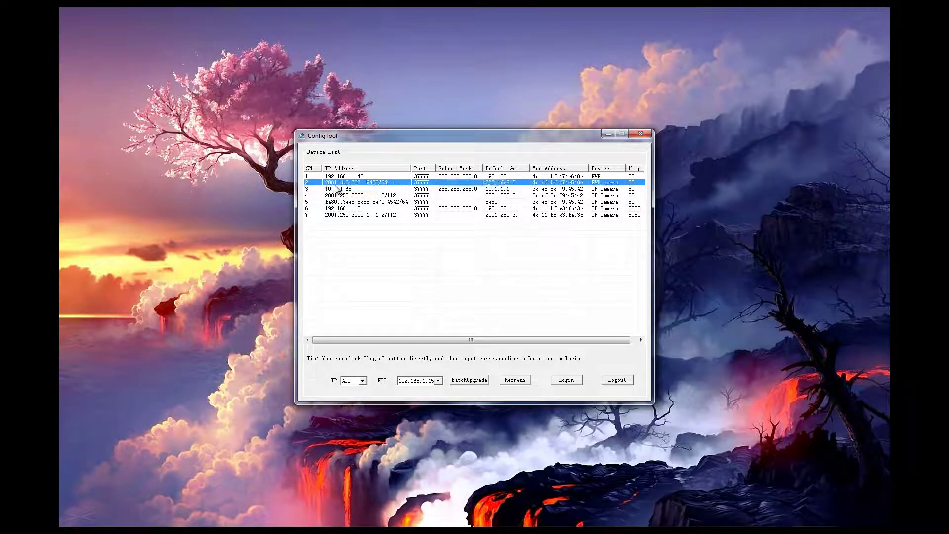
double_click(336, 185)
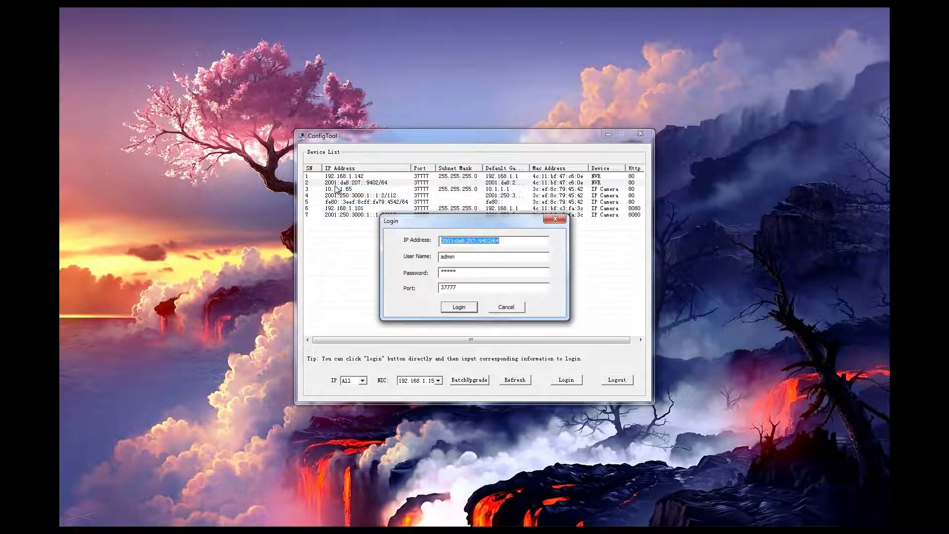
left_click(548, 218)
double_click(361, 190)
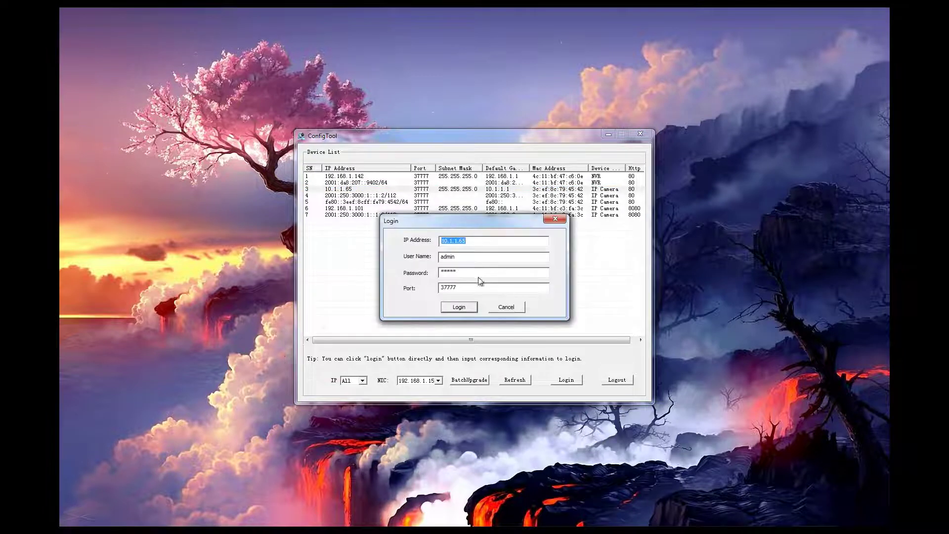
left_click(457, 256)
left_click(469, 273)
Log in to the camera and replace its IP address with 192.168.1.147
left_click(459, 307)
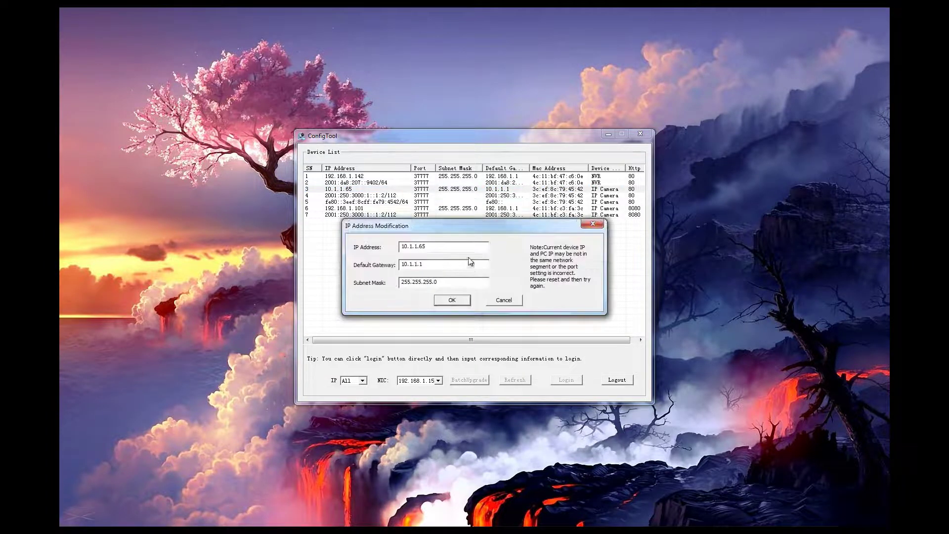
double_click(445, 246)
type("192.1681.147")
key("shift+Left")
key("shift+Left")
key("shift+Left")
Change the default gateway to 192.168.1.1, correct the address and apply the settings
left_click(452, 260)
key("BackSpace")
key("BackSpace")
key("BackSpace")
key("BackSpace")
key("BackSpace")
key("BackSpace")
key("BackSpace")
key("BackSpace")
type("192.168.1")
left_click(423, 246)
left_click(453, 302)
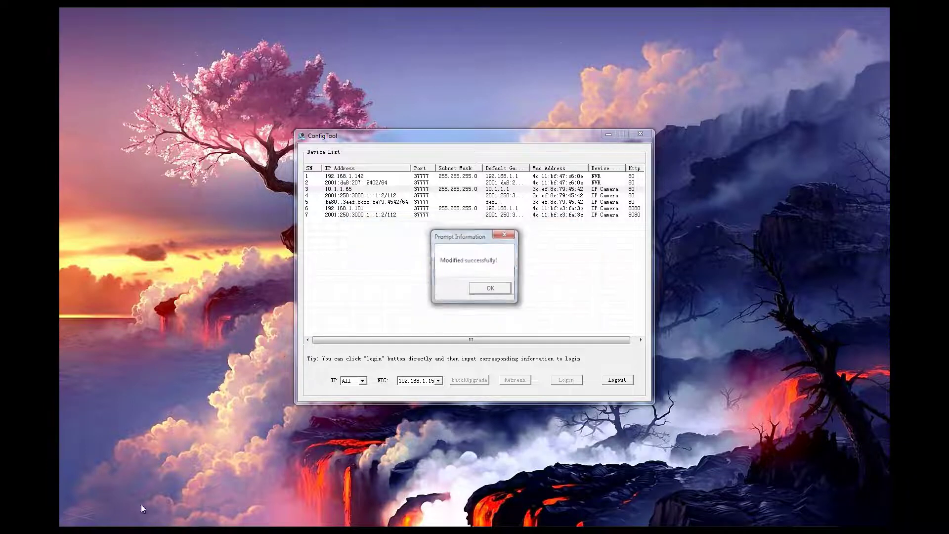
Confirm the change, select the camera at 192.168.1.147, and place Command Prompt over ConfigTool
left_click(497, 295)
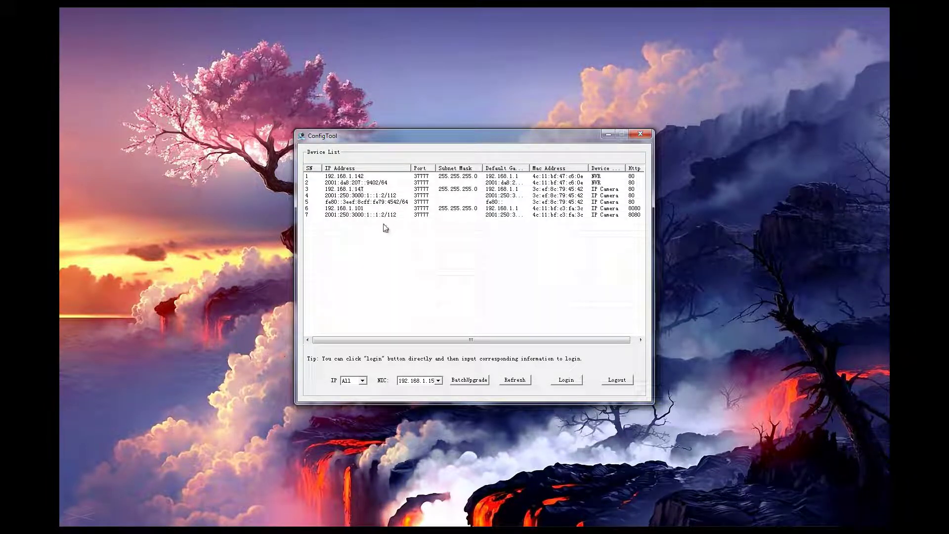
left_click(360, 191)
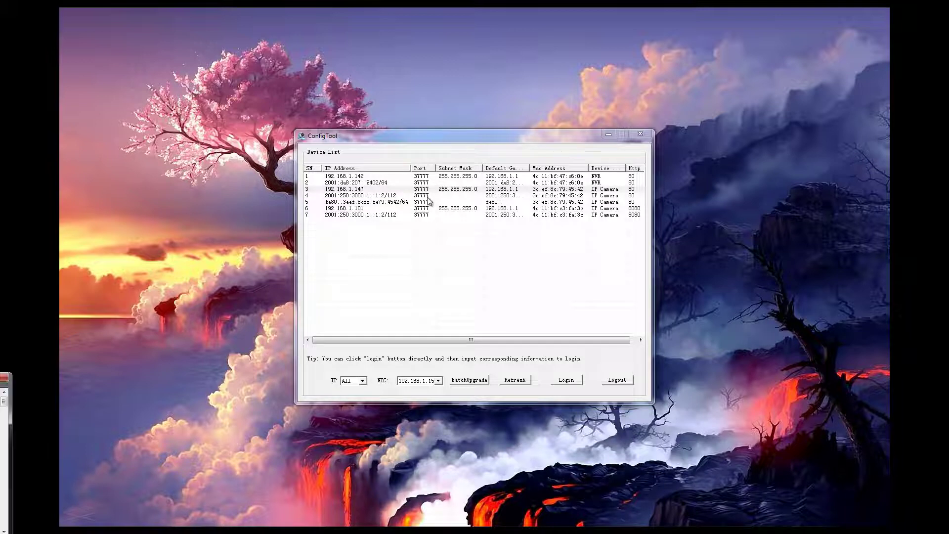
left_click_drag(667, 9, 634, 94)
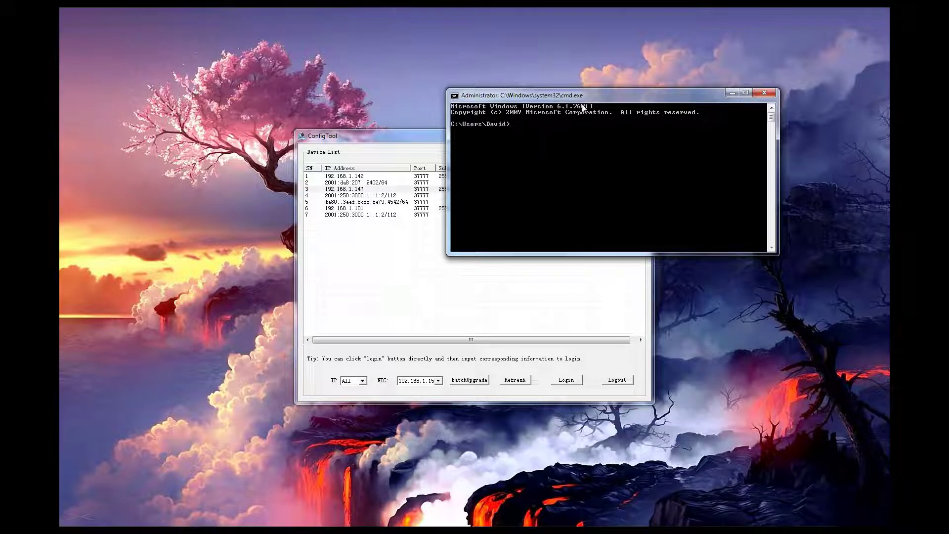
Run ipconfig and review the PC's network settings
type("ipconfig")
key("Return")
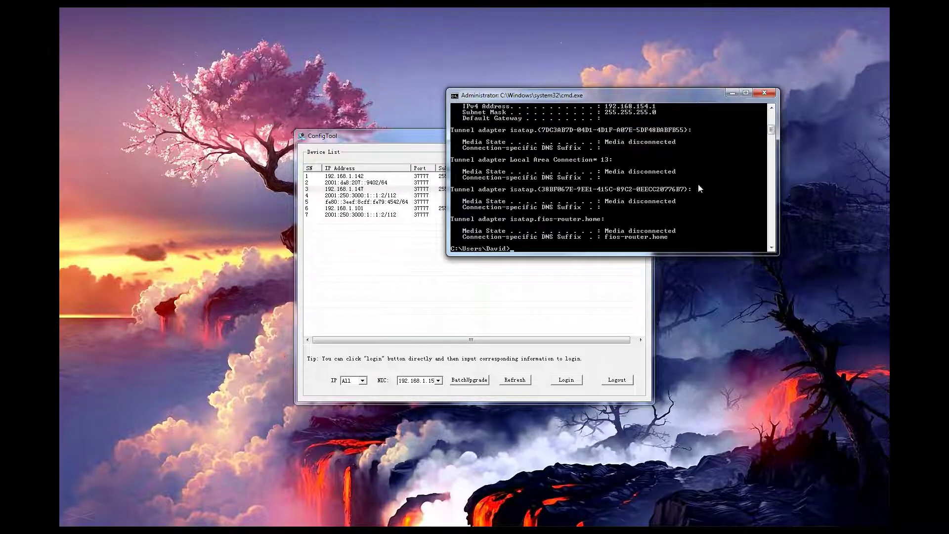
scroll(702, 202, "up", 10)
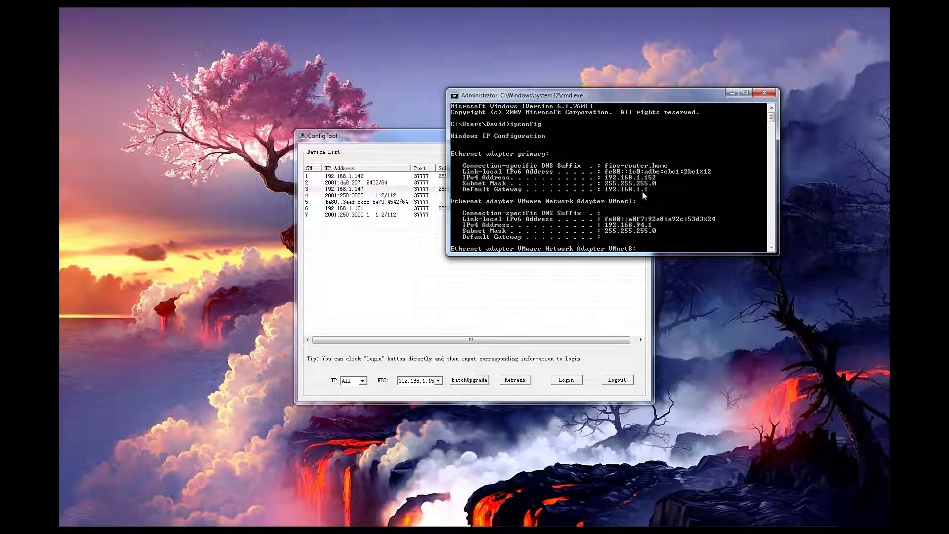
scroll(642, 191, "down", 15)
scroll(645, 195, "up", 4)
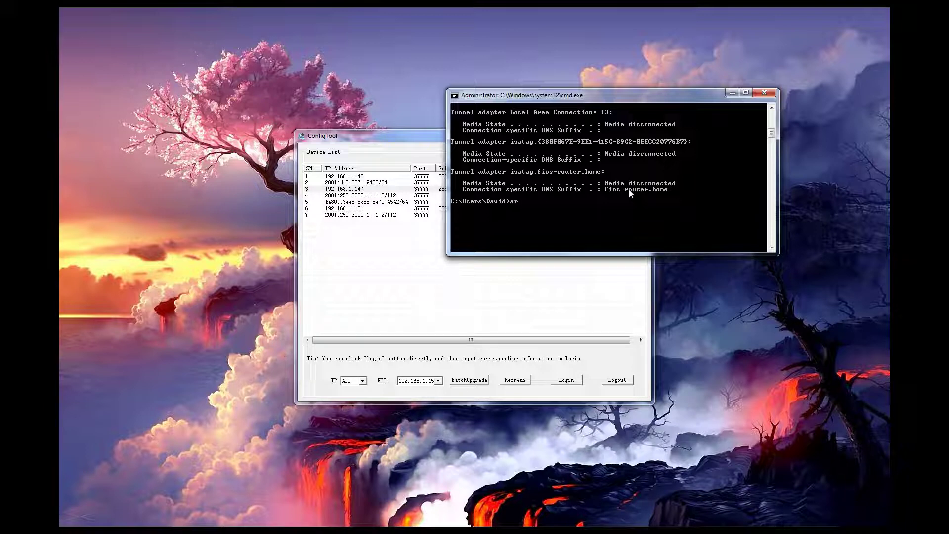
Run arp -a and review the 192.168.1.x address entries
type("arp -a")
key("Return")
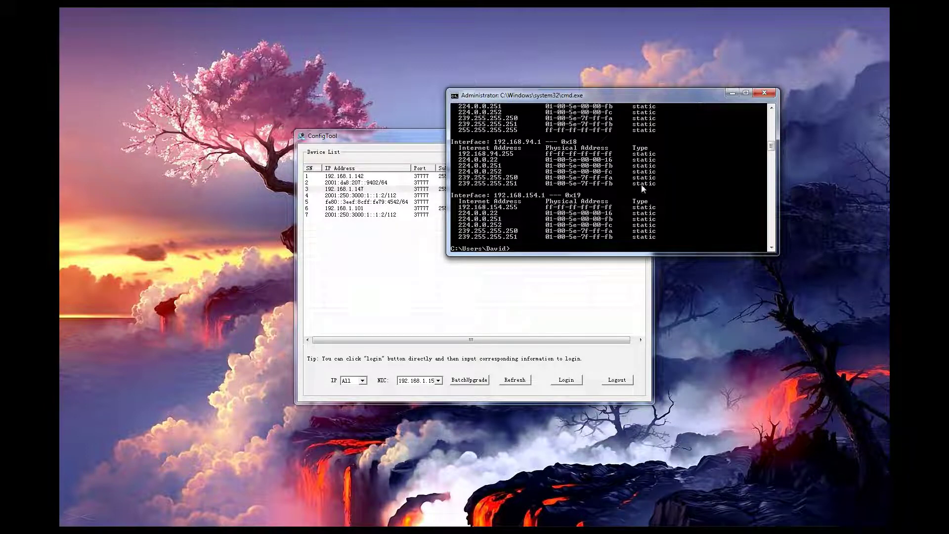
scroll(668, 198, "up", 7)
scroll(616, 213, "down", 3)
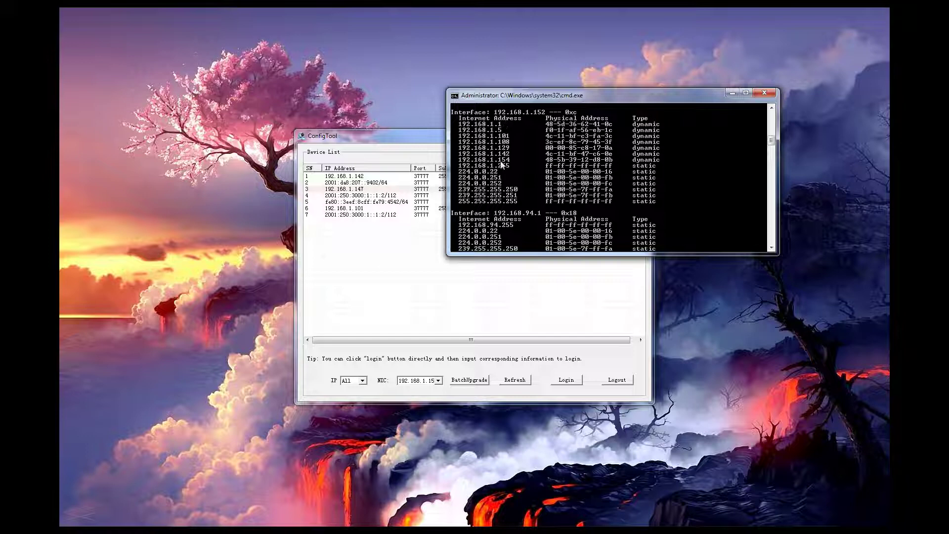
scroll(509, 158, "down", 6)
scroll(525, 167, "up", 11)
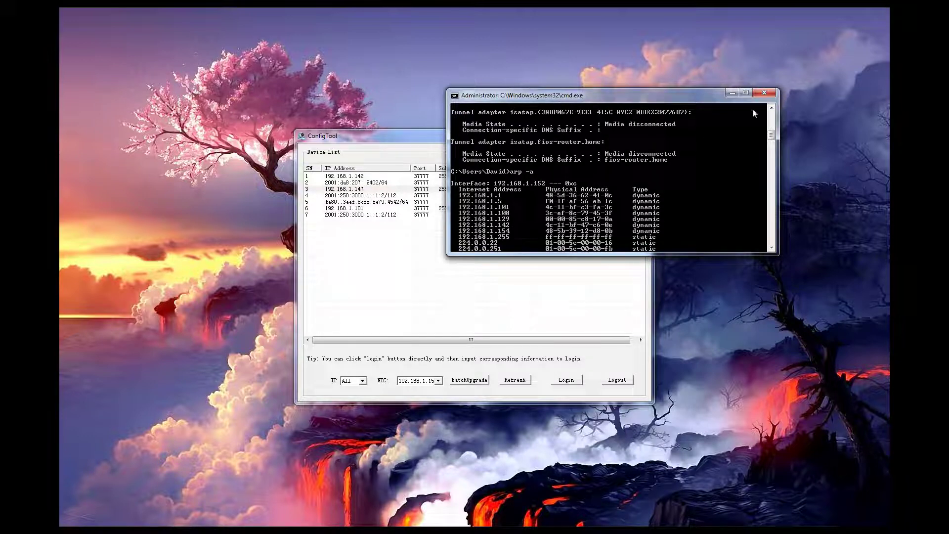
Close Command Prompt, refresh ConfigTool's device list, then close ConfigTool
left_click(766, 94)
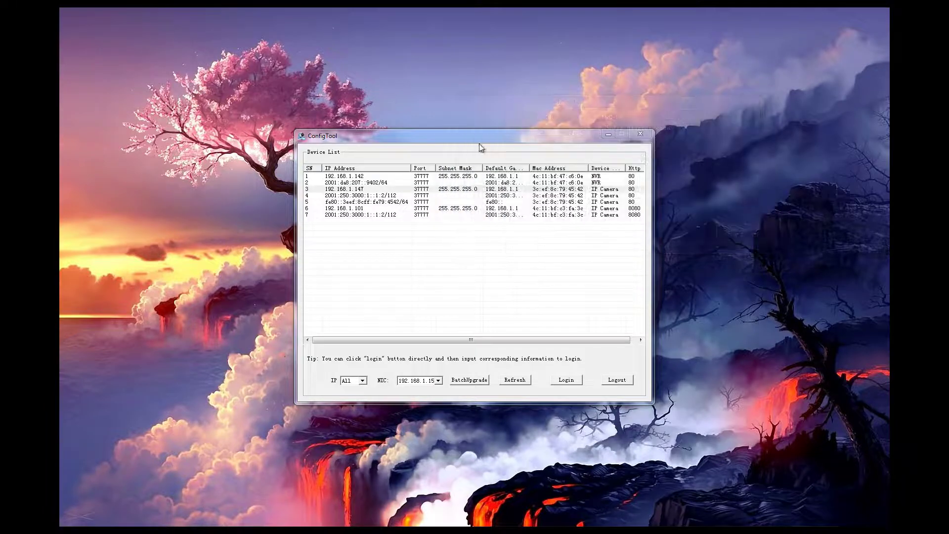
left_click(516, 142)
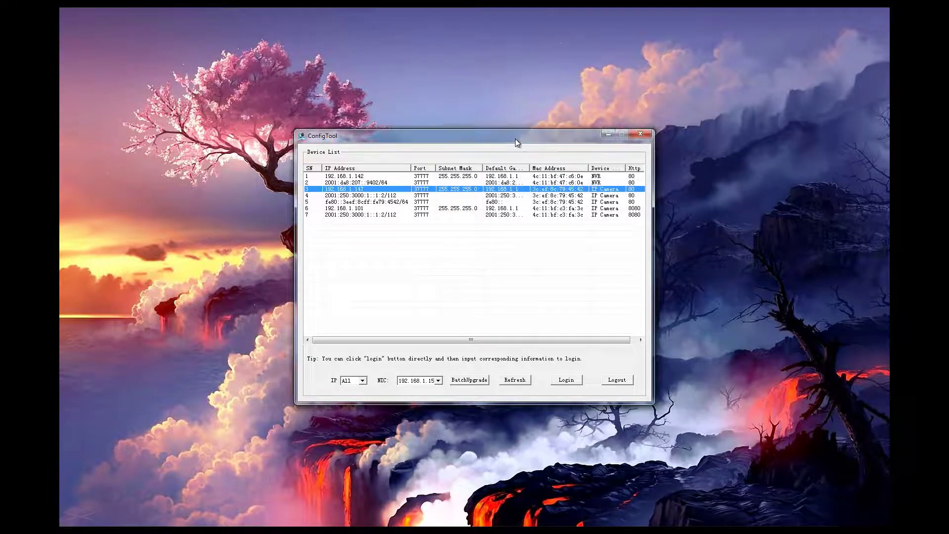
left_click(518, 382)
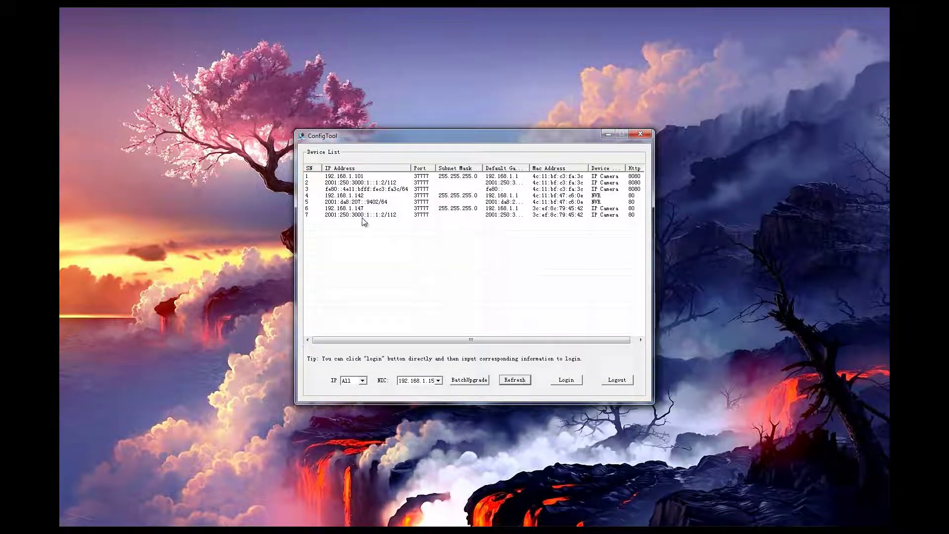
left_click(639, 135)
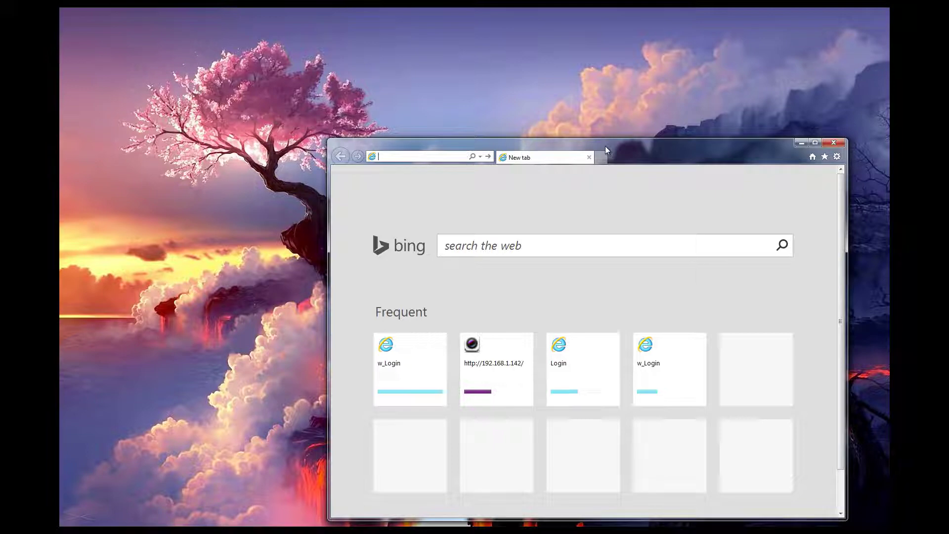
Load the camera's web page at 192.168.1.147 and move the browser window up-left
type("192.168.1.")
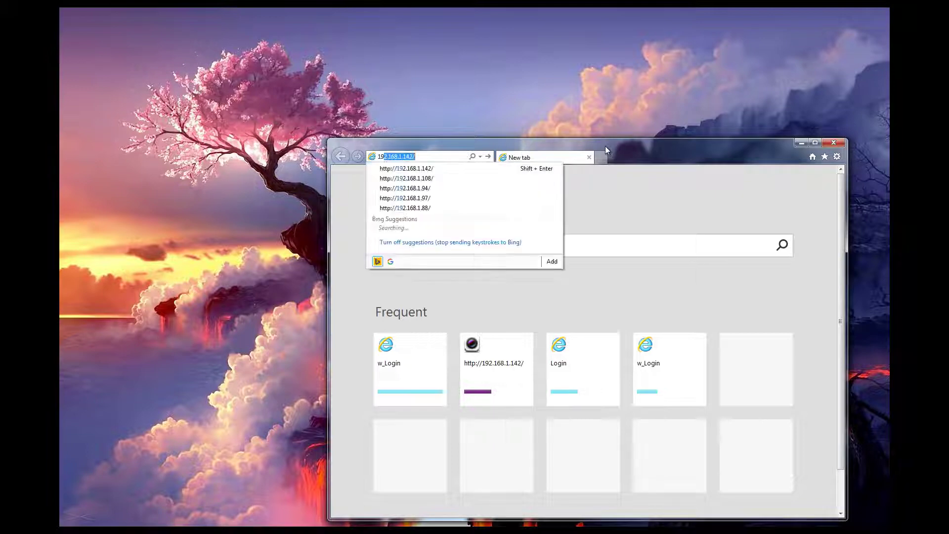
type("147")
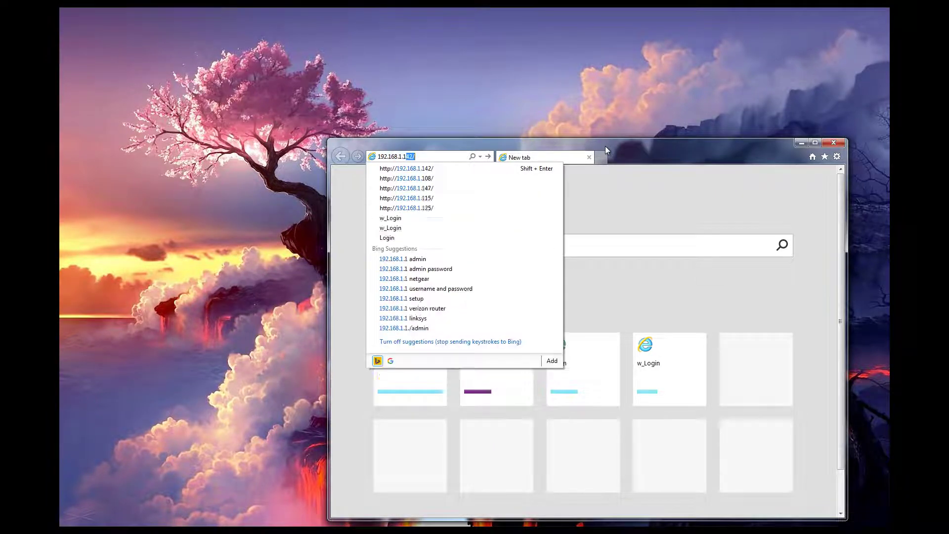
key("Return")
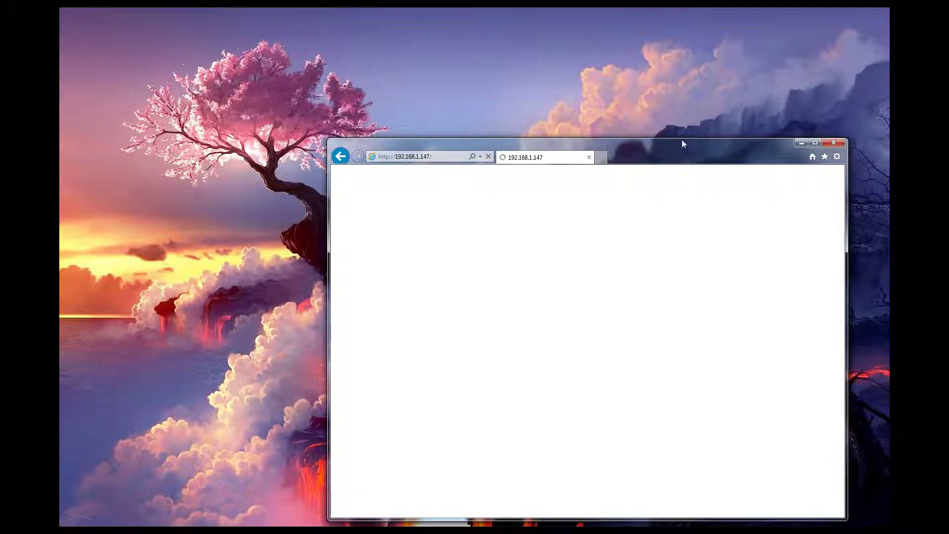
left_click_drag(676, 155, 514, 122)
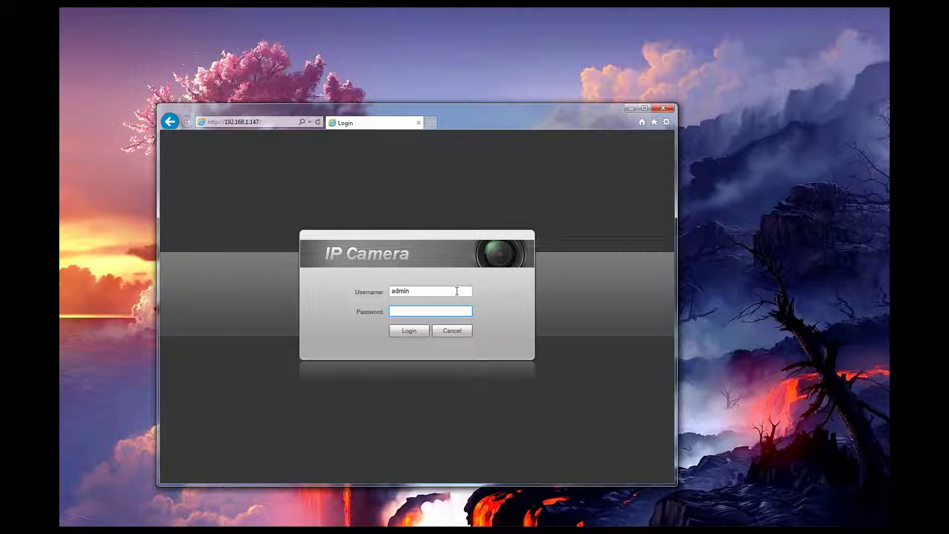
Log in with the admin password, skip the password change, and open Setup
type("admin")
key("Return")
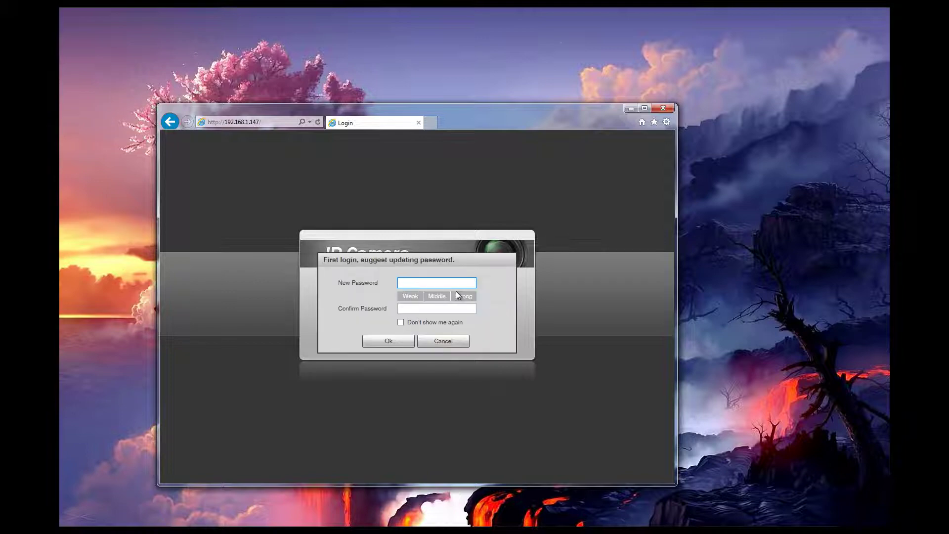
left_click(443, 341)
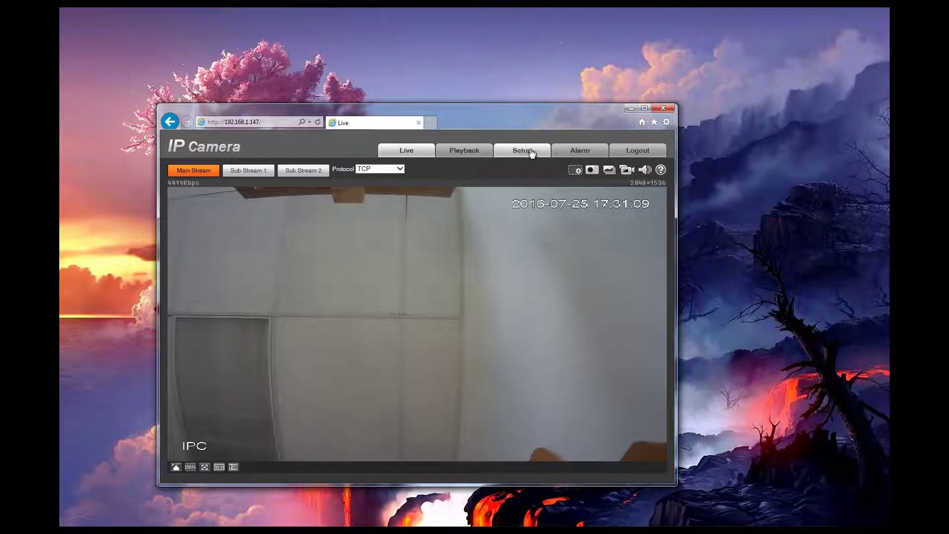
left_click(532, 152)
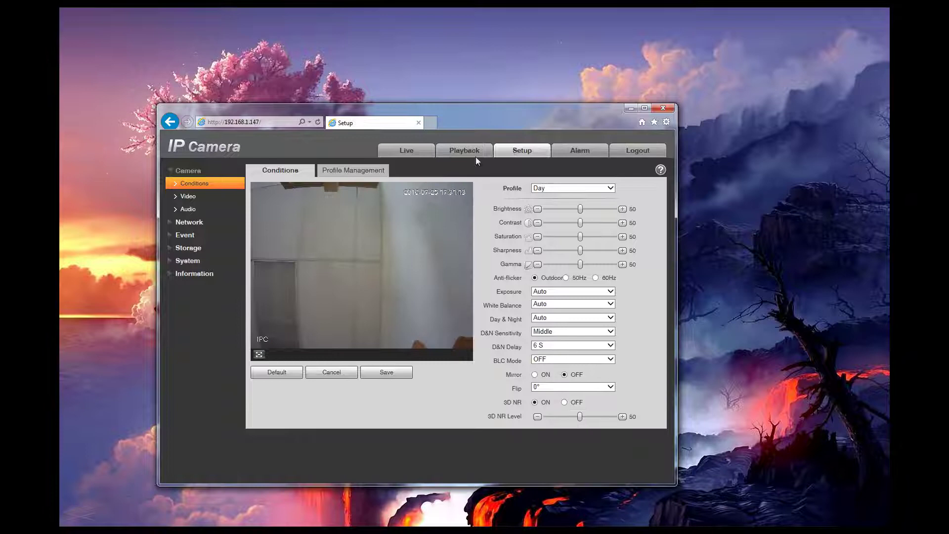
Open Camera > Audio and raise the Microphone Volume to 100
left_click(188, 208)
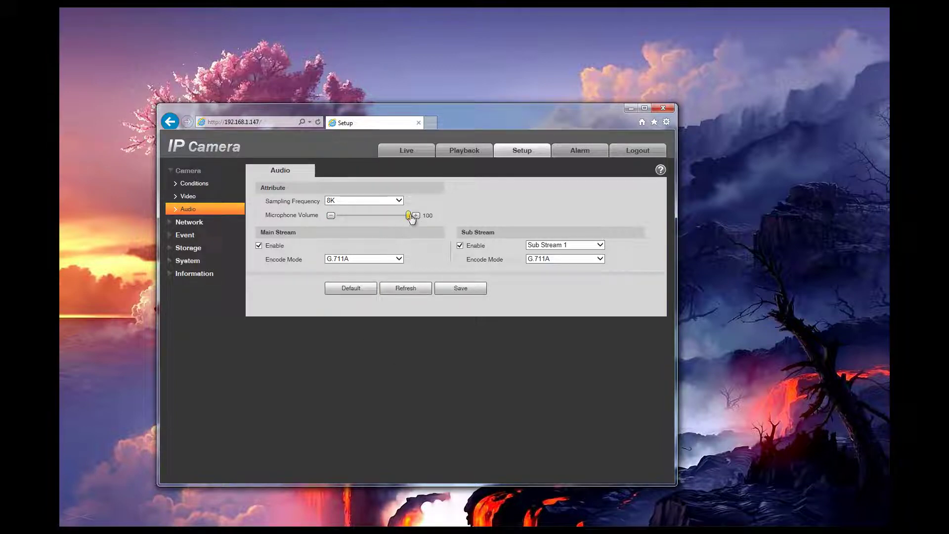
mouse_move(408, 216)
left_mouse_down()
mouse_move(343, 224)
mouse_move(409, 221)
left_mouse_up()
left_click(416, 216)
left_click(470, 213)
Save the audio settings, refresh, restore defaults twice, then save the default audio settings
left_click(467, 288)
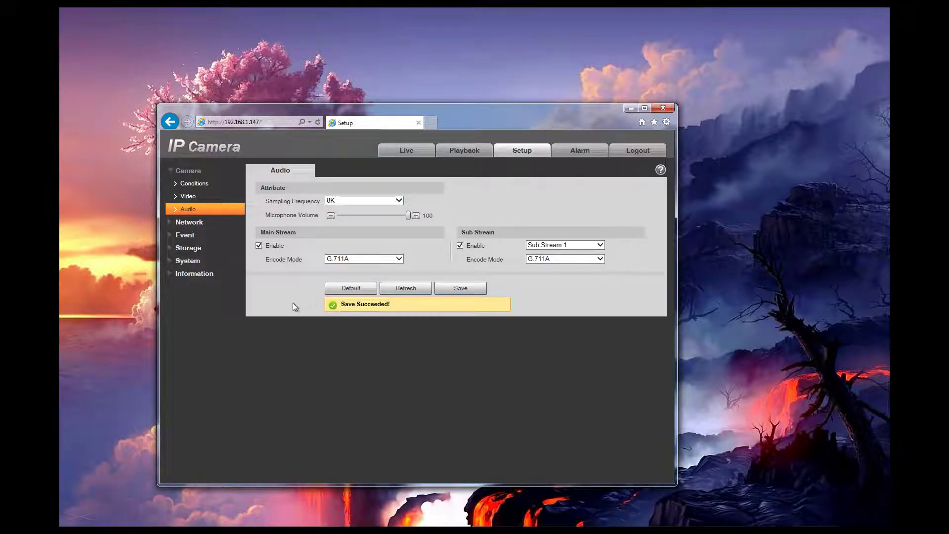
left_click(398, 291)
left_click(363, 288)
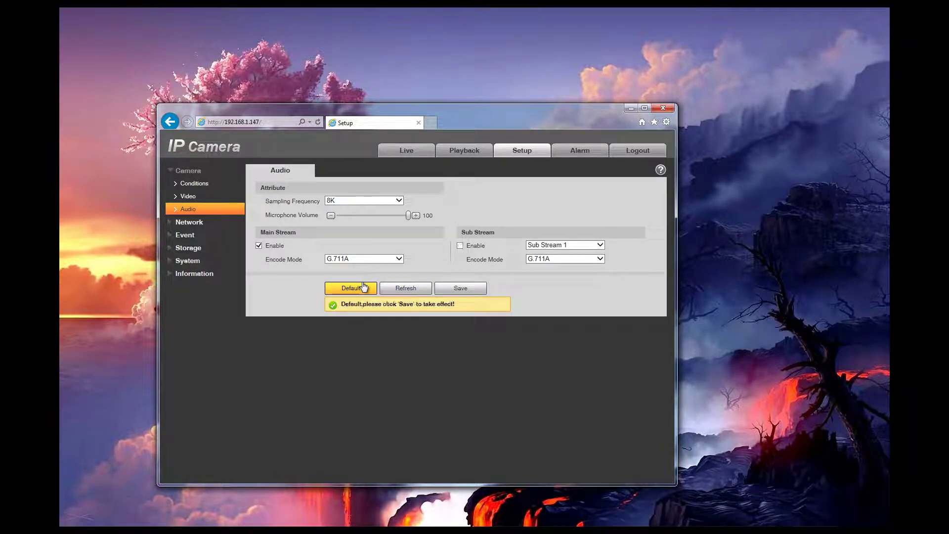
left_click(404, 288)
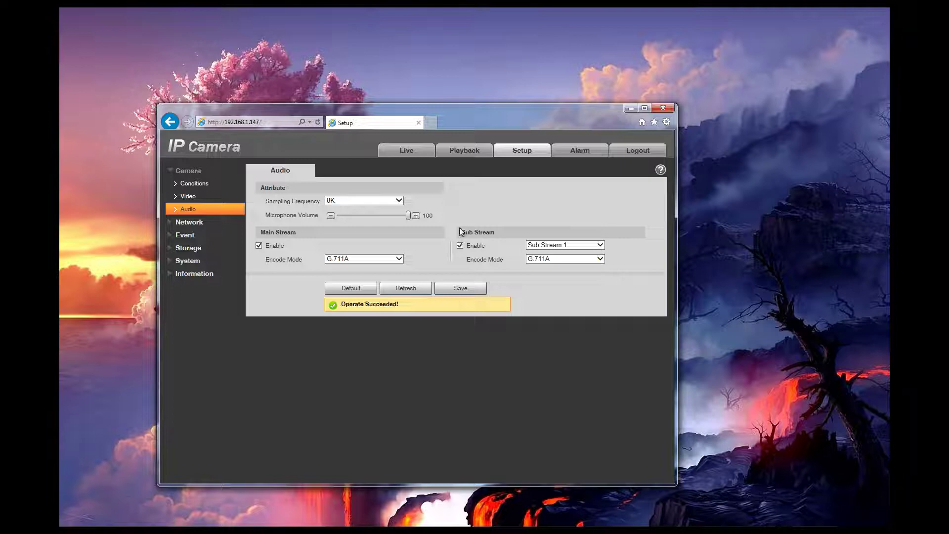
left_click(352, 290)
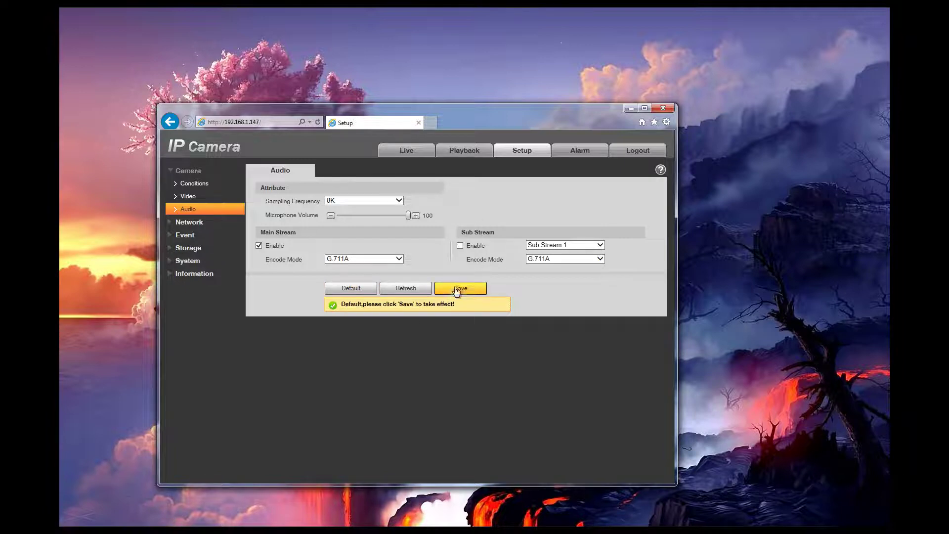
left_click(456, 290)
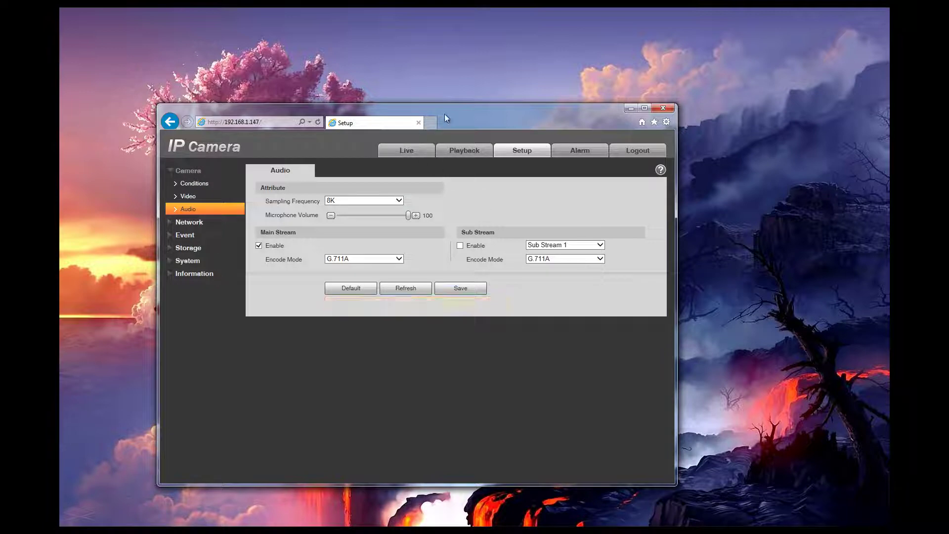
Go to 192.168.1.142 in a new tab and log into the NVR with its password
left_click(430, 123)
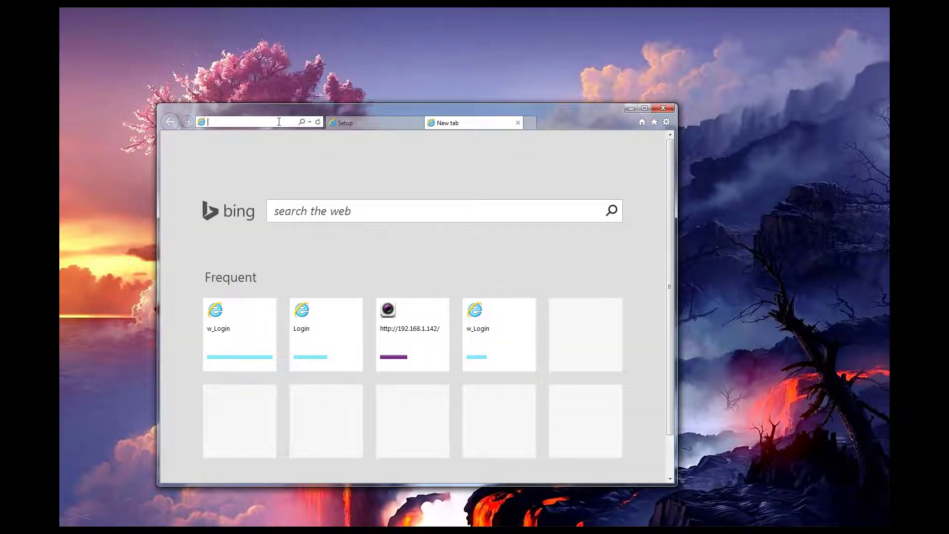
type("192.168")
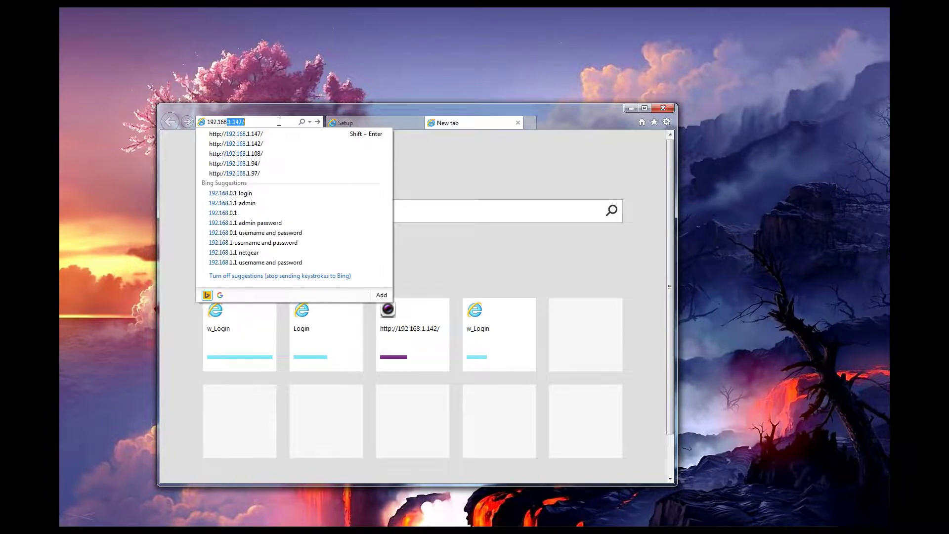
type(".1.142")
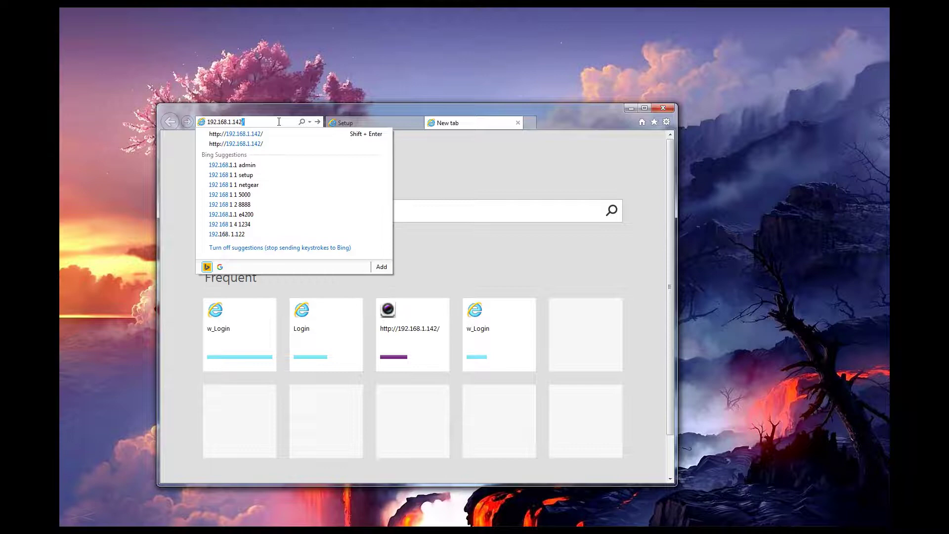
key("Return")
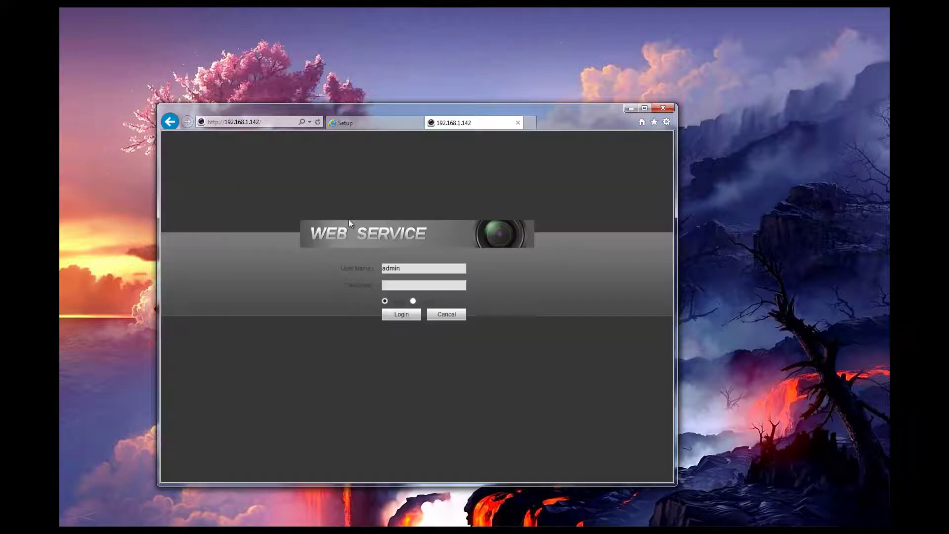
left_click(423, 286)
type("admin")
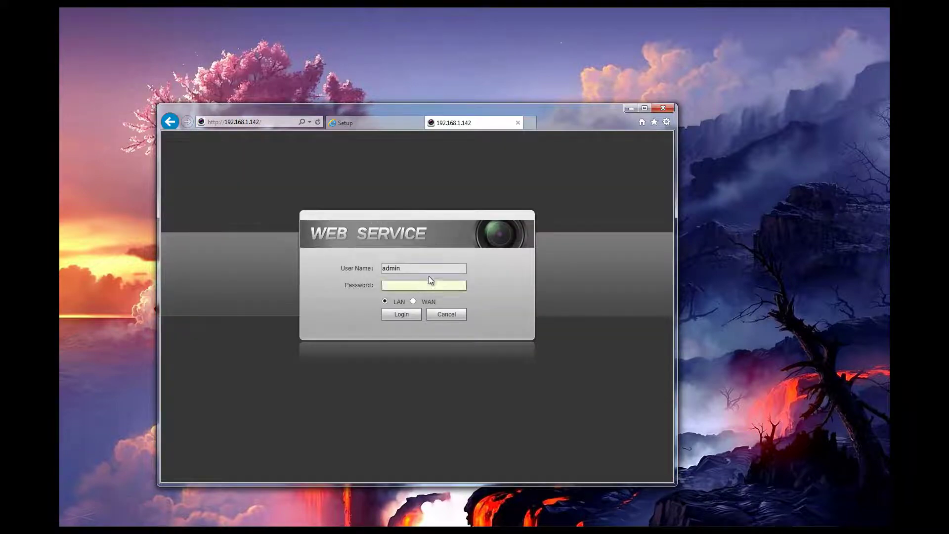
key("Return")
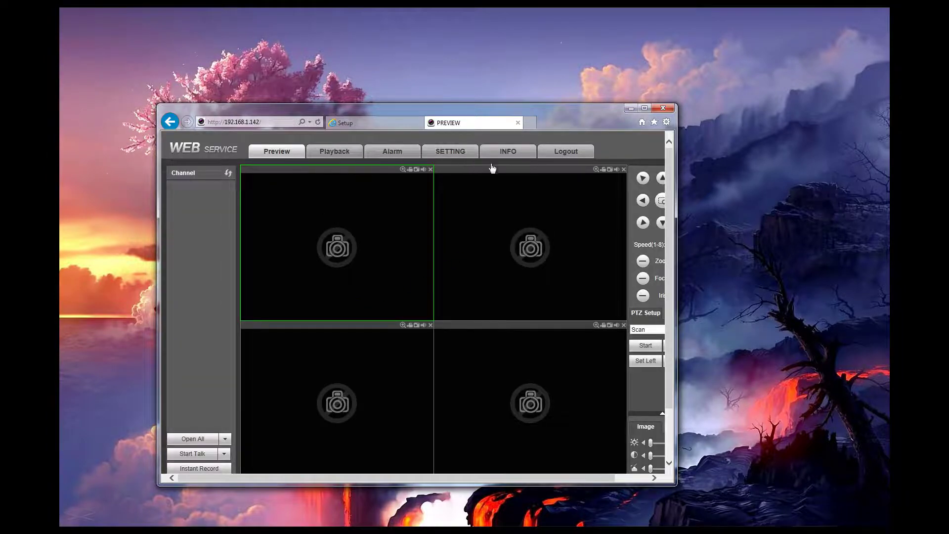
Search the network, add the camera at 192.168.1.147 as channel 1, and refresh its connection status
left_click(465, 154)
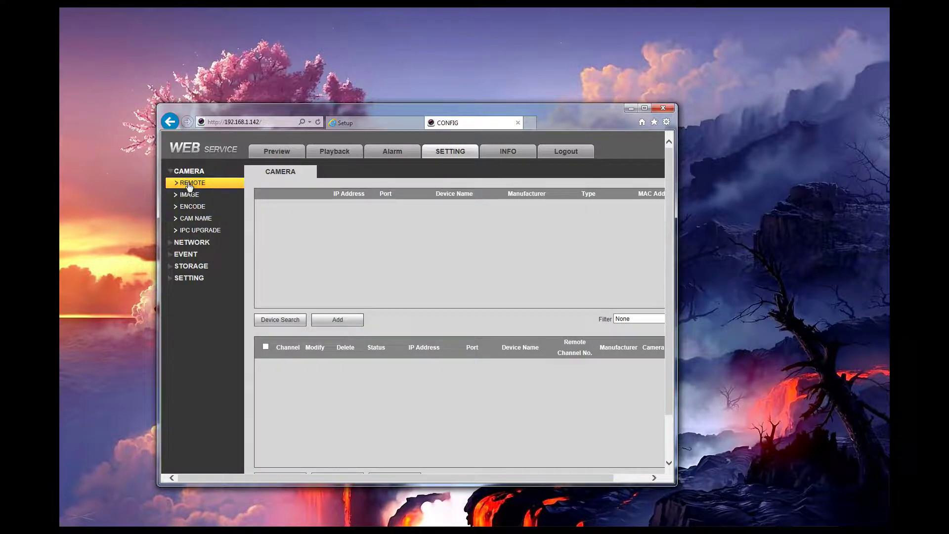
double_click(457, 113)
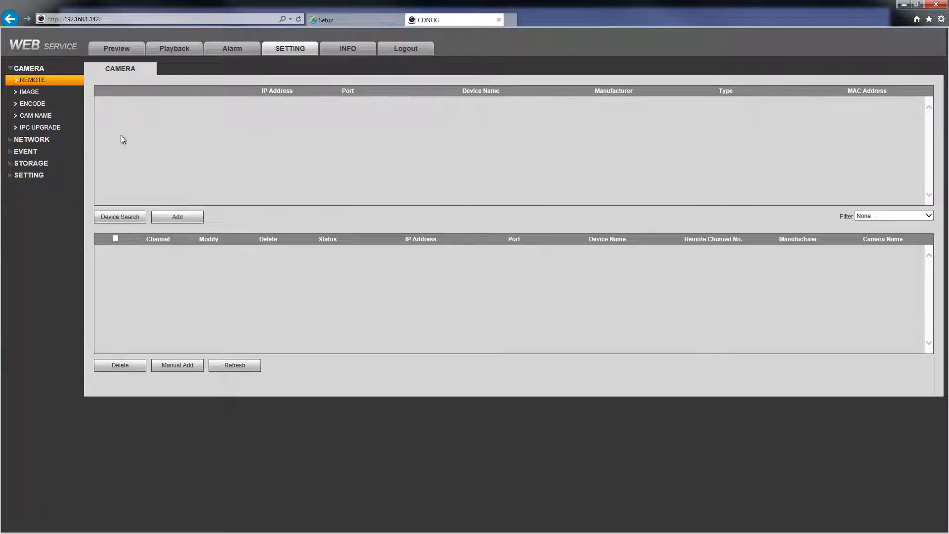
left_click(141, 212)
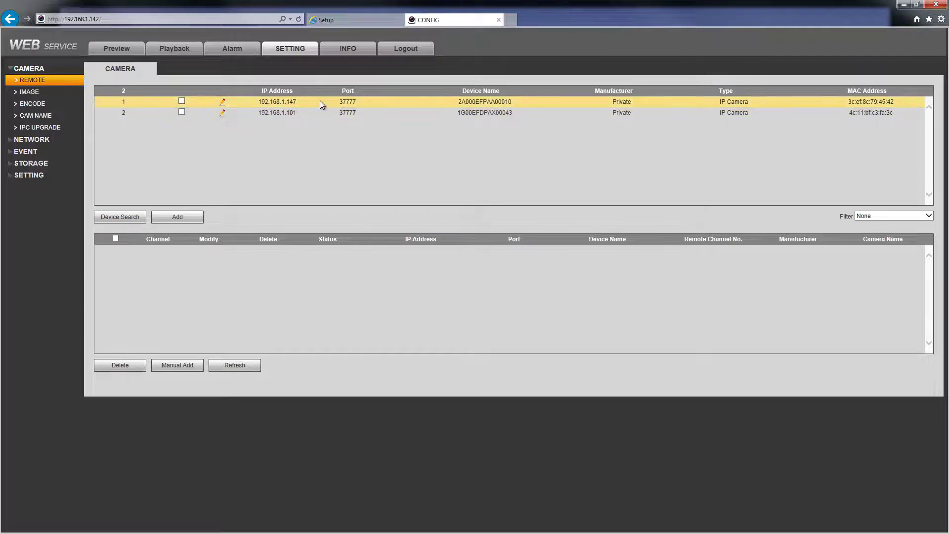
left_click(182, 101)
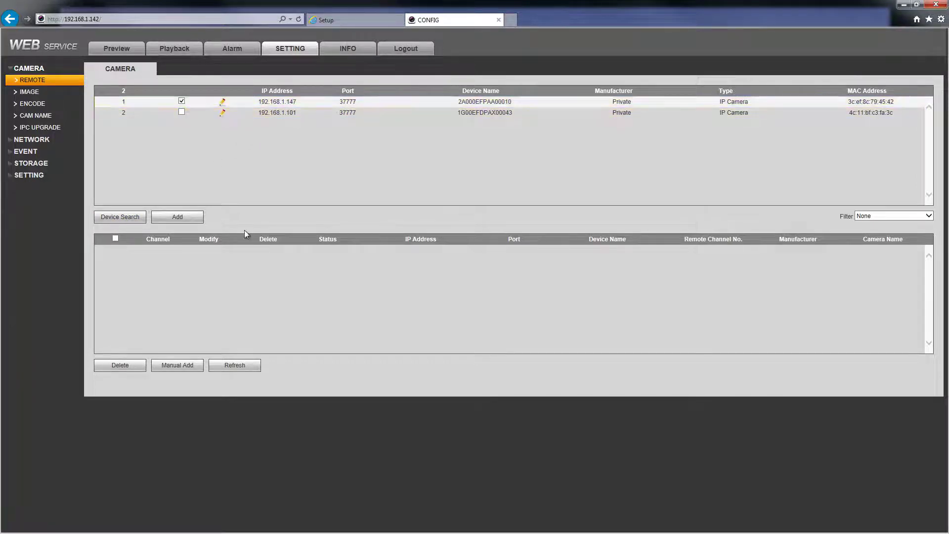
left_click(203, 223)
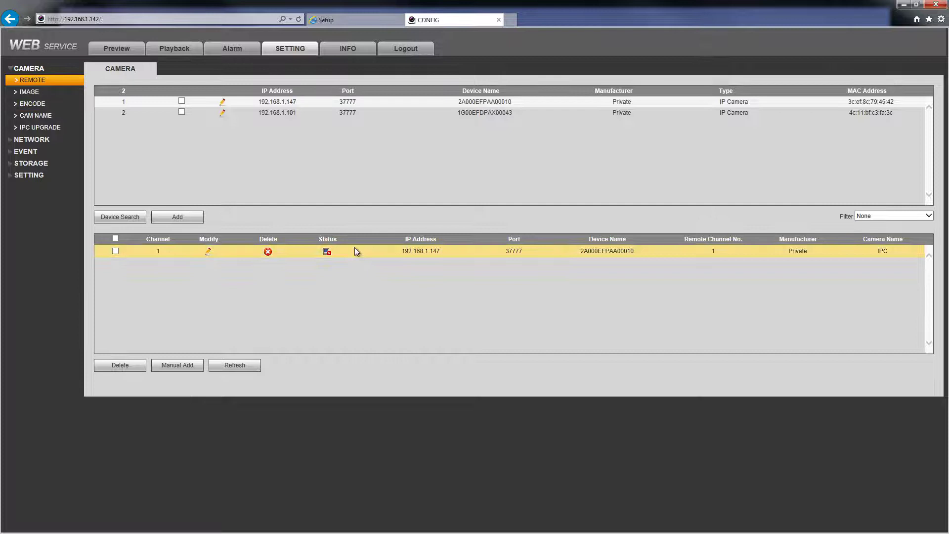
left_click(241, 369)
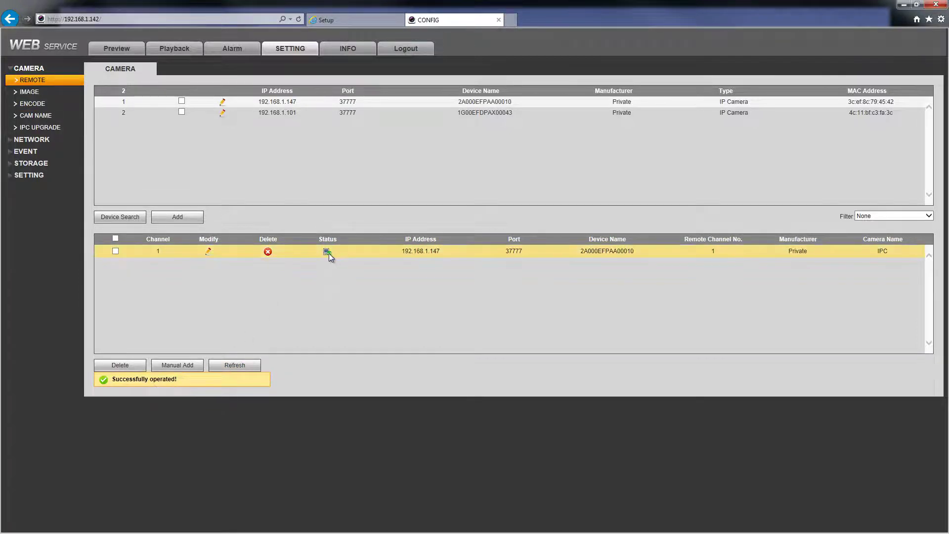
left_click(52, 104)
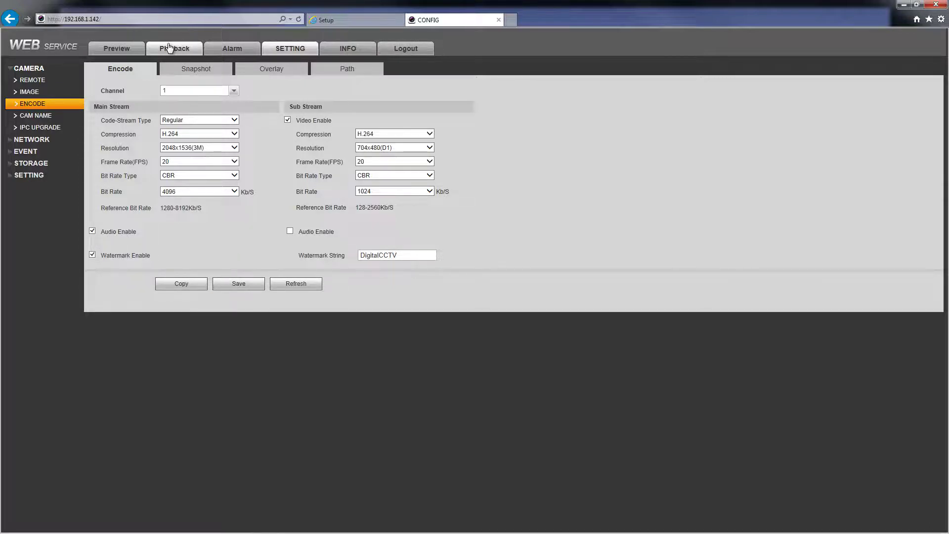
Return to the four-pane live Preview page once channel 1's main-stream audio is confirmed enabled
left_click(126, 49)
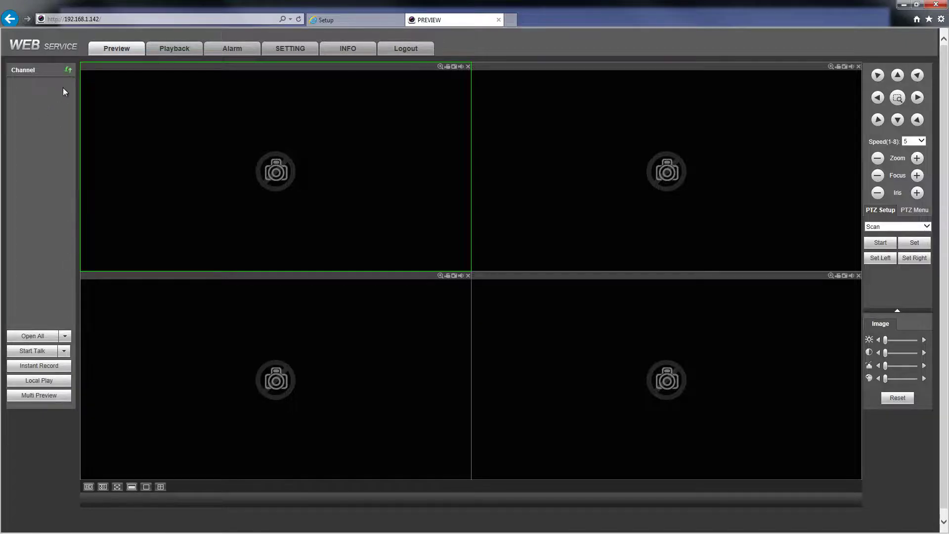
Start the IPC channel's live feed in the first preview pane with its audio switched on
double_click(24, 85)
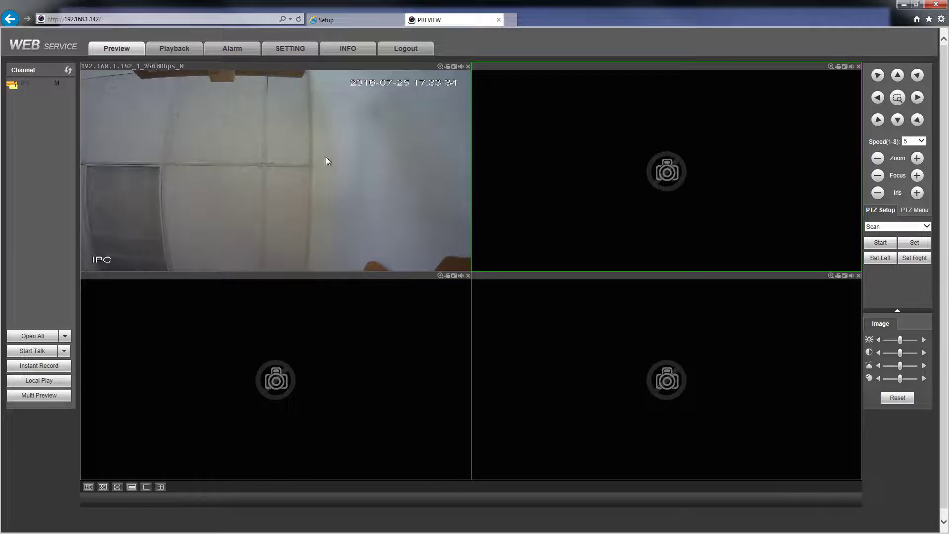
left_click(461, 67)
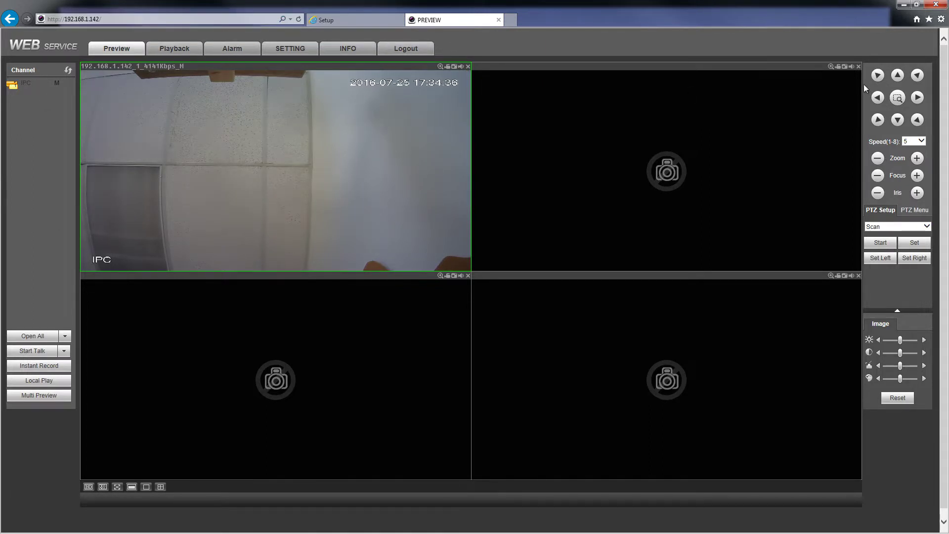
left_click_drag(861, 9, 765, 70)
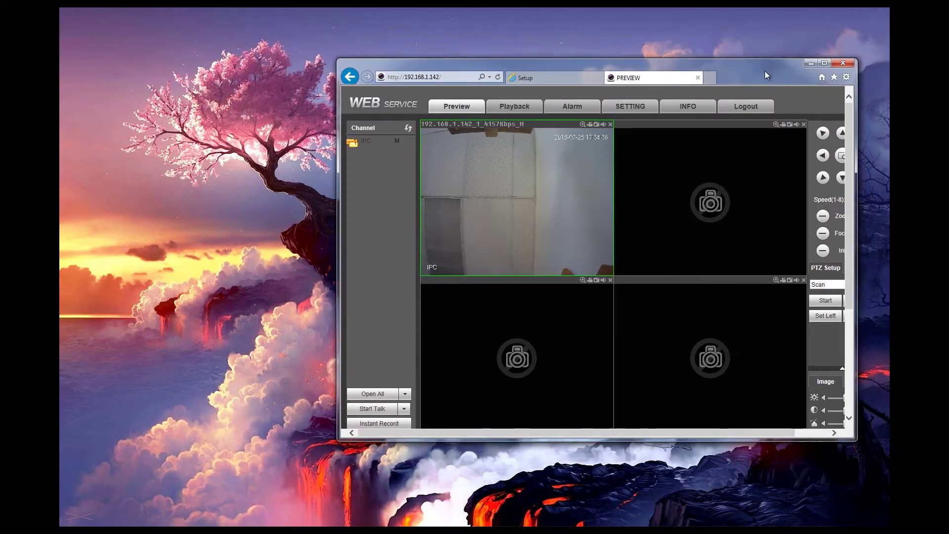